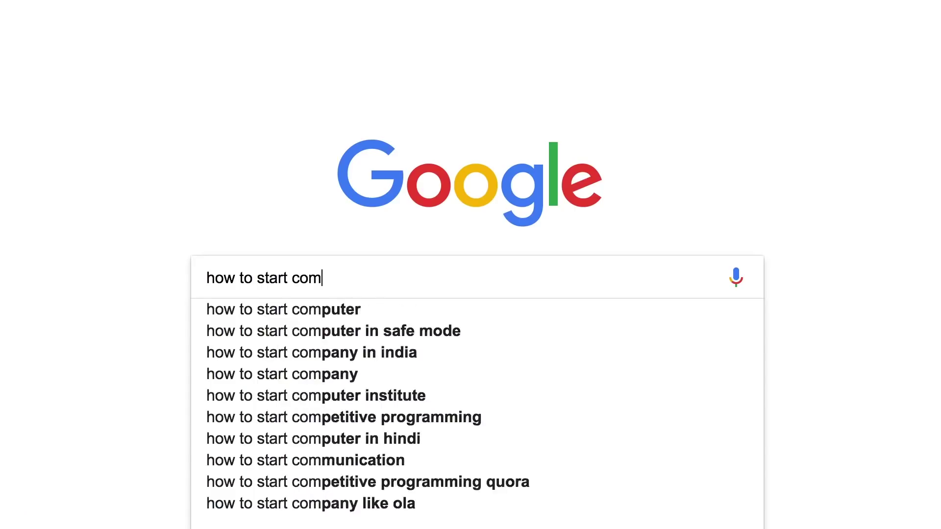
{"action": "type", "text": "petitive programming"}
Run the Google search for 'how to start competitive programming'.
{"action": "key", "text": "Return"}
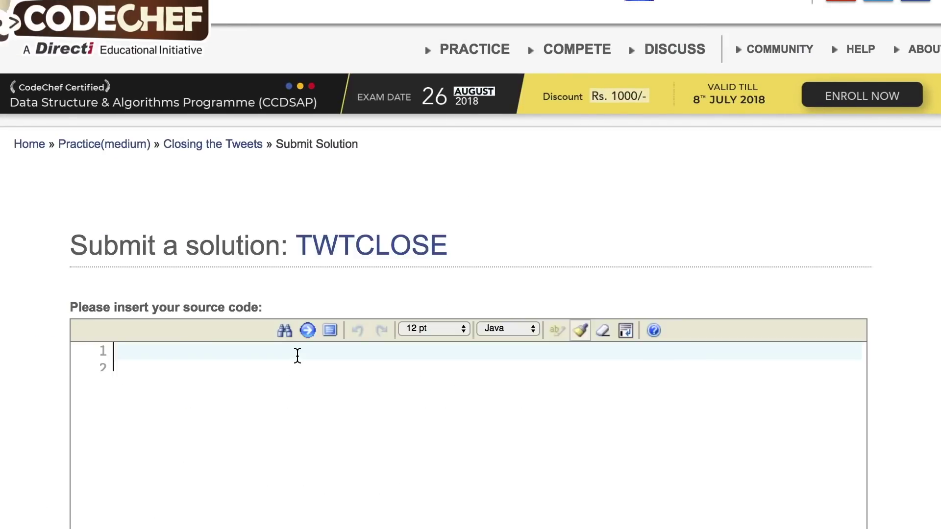
Paste the Java solution into the TWTCLOSE submission editor.
{"action": "key", "text": "ctrl+v"}
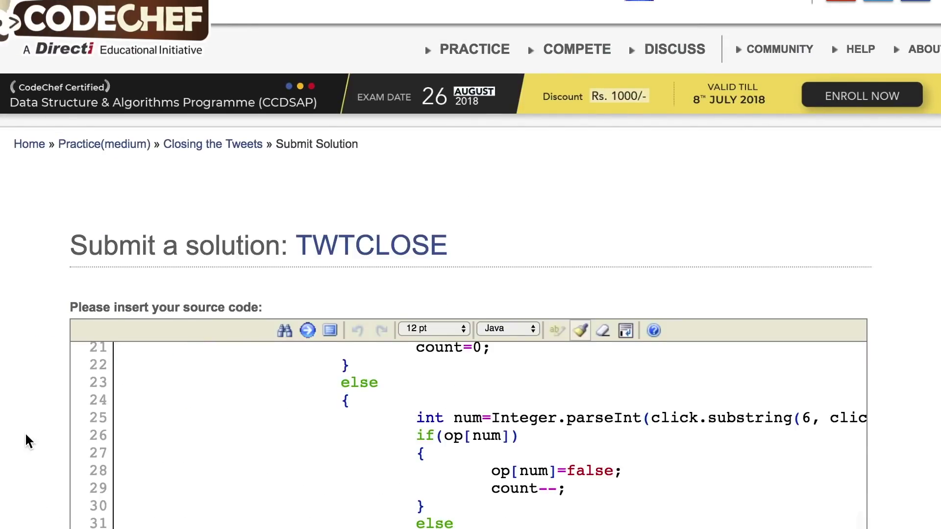
{"action": "scroll", "coordinate": [26, 442], "scroll_direction": "down", "scroll_amount": 6}
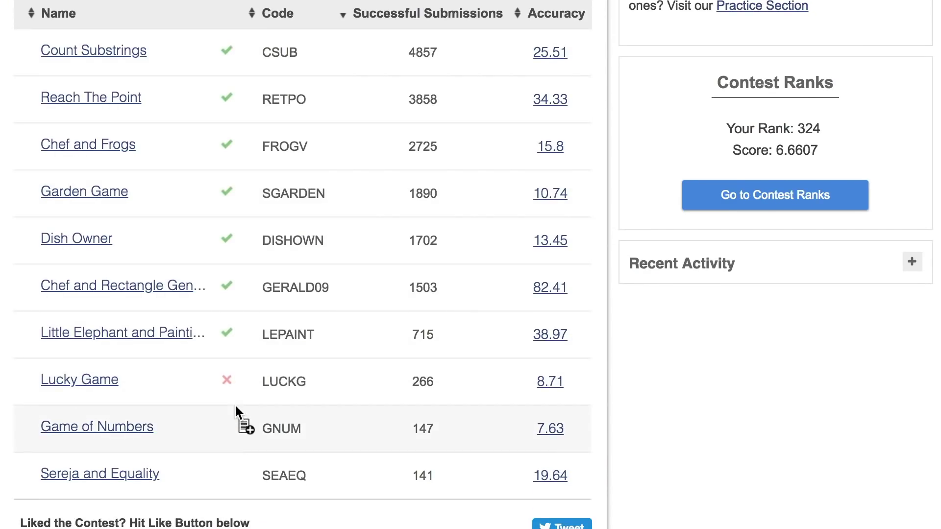
{"action": "scroll", "coordinate": [668, 329], "scroll_direction": "up", "scroll_amount": 3}
{"action": "scroll", "coordinate": [735, 294], "scroll_direction": "down", "scroll_amount": 2}
Open the full contest rankings table from the Contest Ranks panel.
{"action": "left_click", "coordinate": [761, 242]}
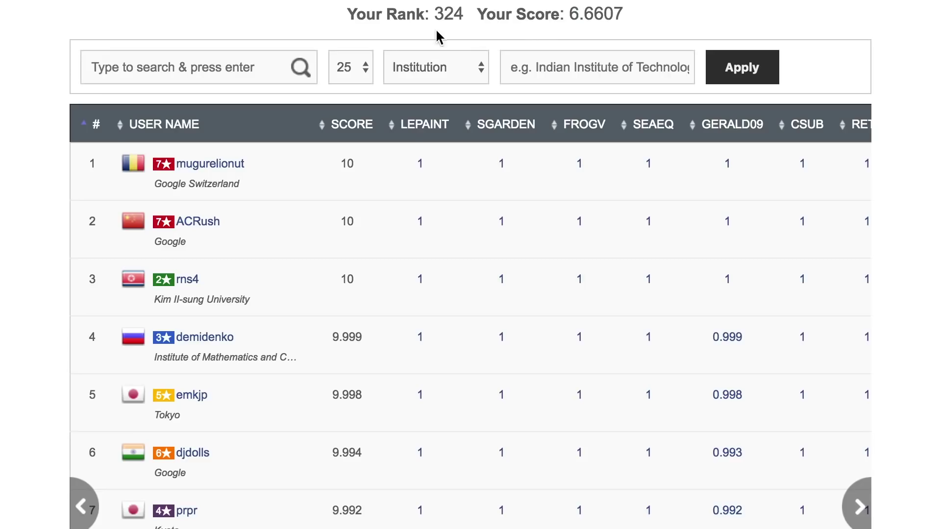
{"action": "scroll", "coordinate": [397, 314], "scroll_direction": "down", "scroll_amount": 2}
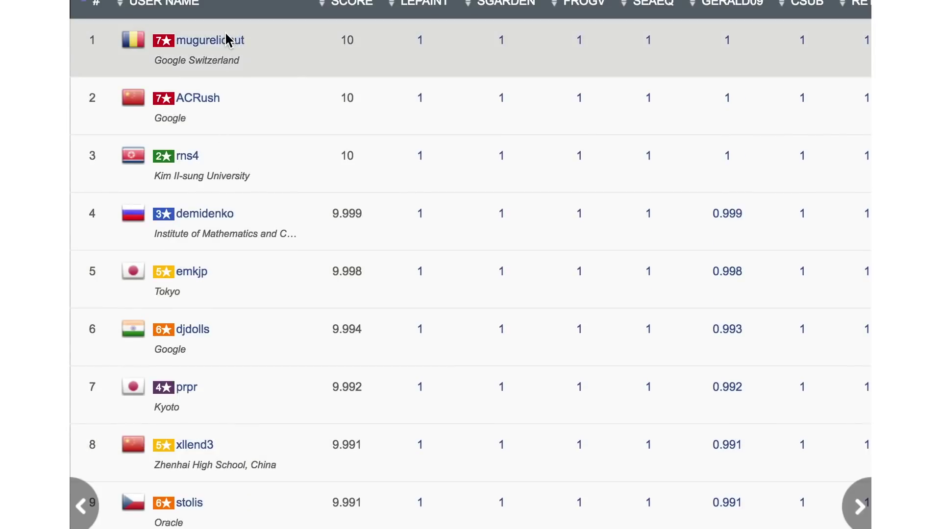
{"action": "scroll", "coordinate": [260, 167], "scroll_direction": "up", "scroll_amount": 2}
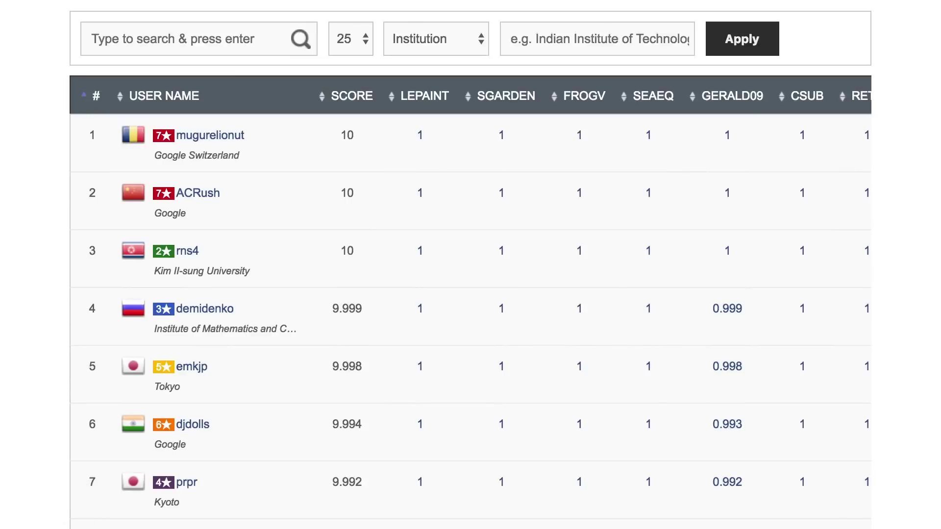